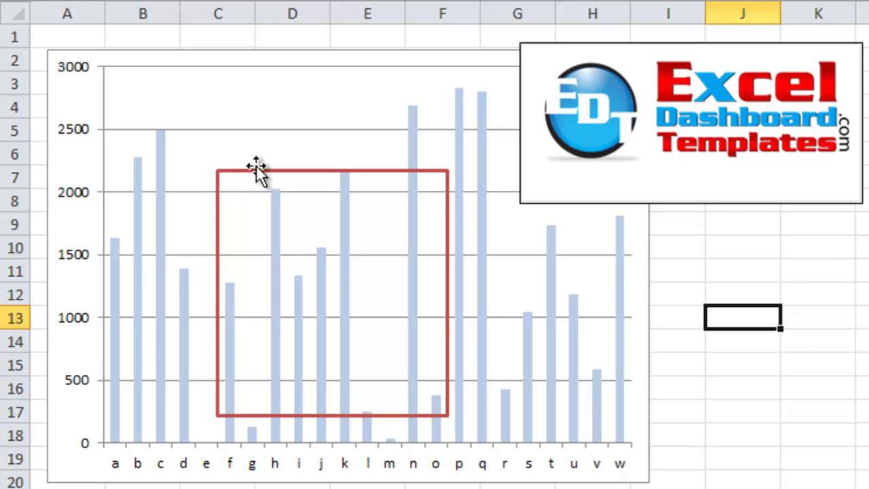
# - Try selecting the letter and value list in columns A:B, then clear the selection
pyautogui.moveTo(458, 340)
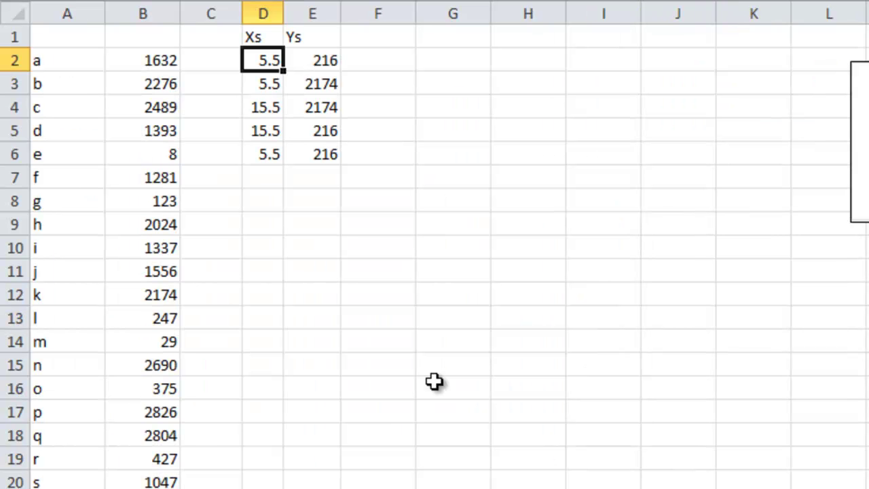
pyautogui.click(412, 415)
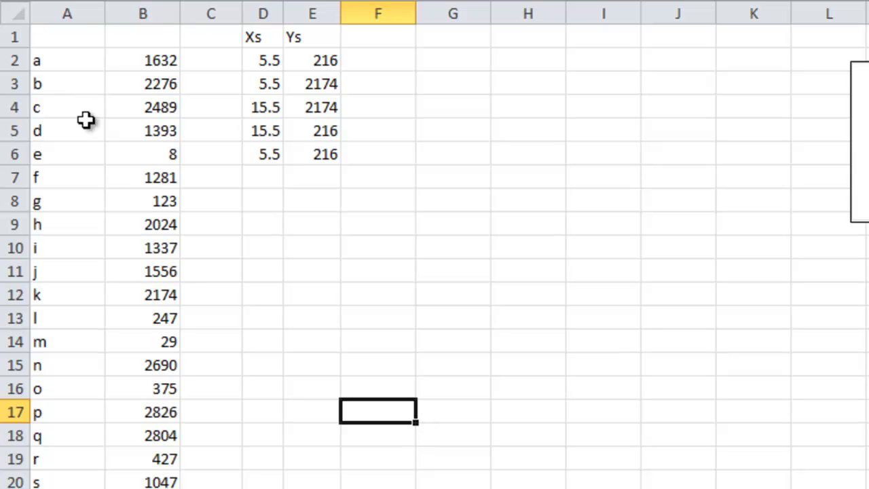
pyautogui.click(44, 63)
pyautogui.moveTo(43, 62); pyautogui.dragTo(138, 275)
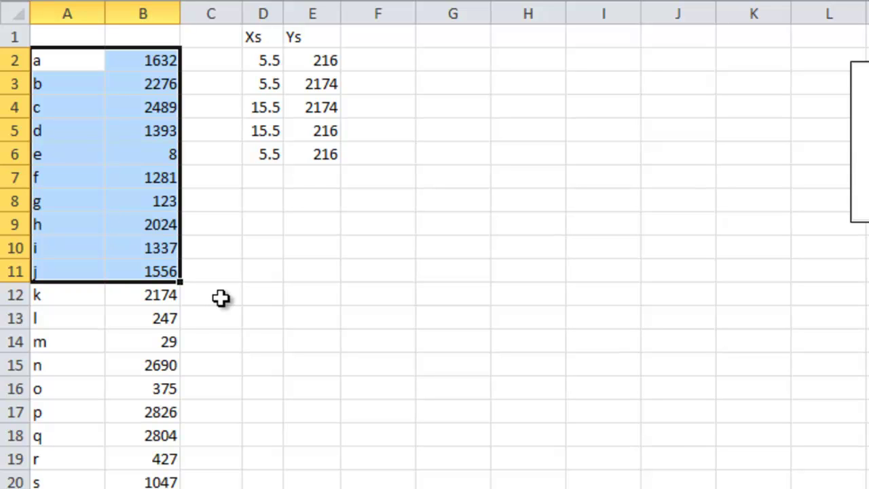
pyautogui.click(238, 274)
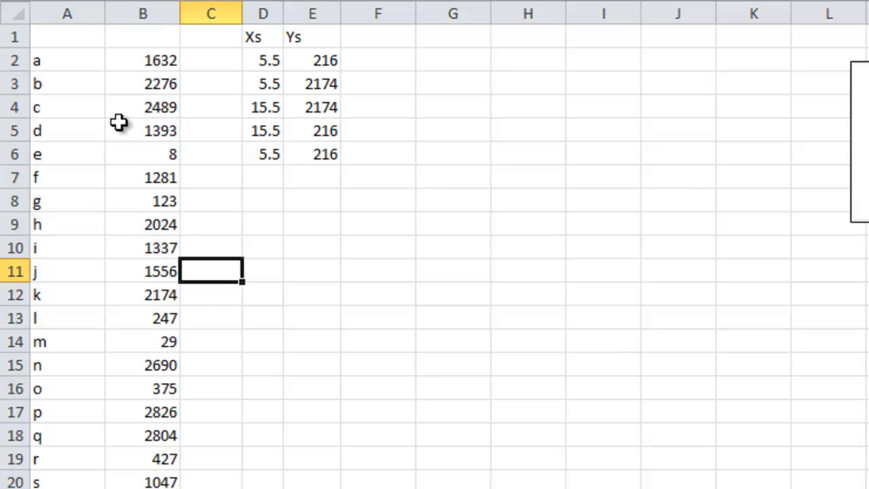
pyautogui.moveTo(61, 68); pyautogui.dragTo(122, 485)
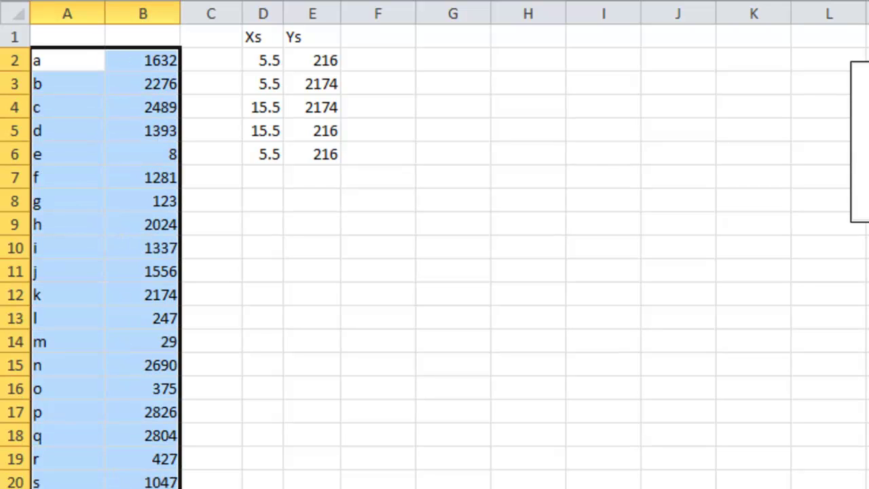
pyautogui.click(254, 227)
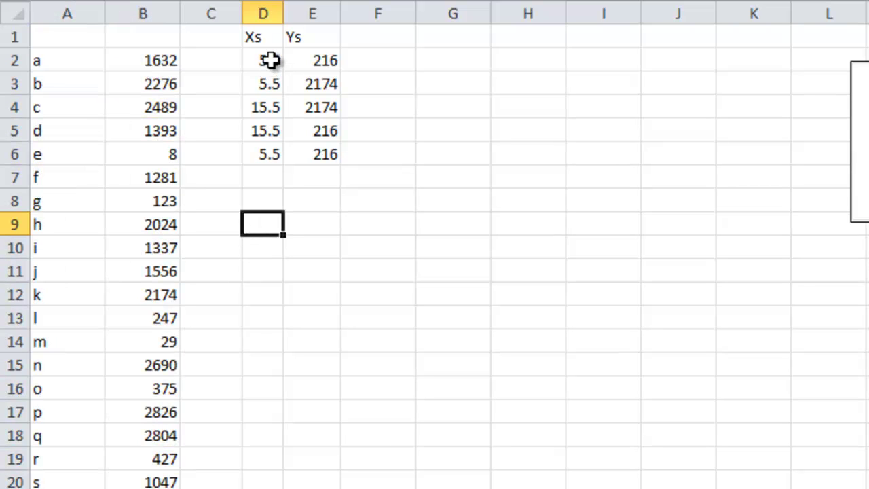
# - Centre-align the Xs and Ys table in D1:E6
pyautogui.moveTo(265, 39); pyautogui.dragTo(323, 151)
pyautogui.hotkey('alt', 'h')
pyautogui.press('a')
pyautogui.press('c')
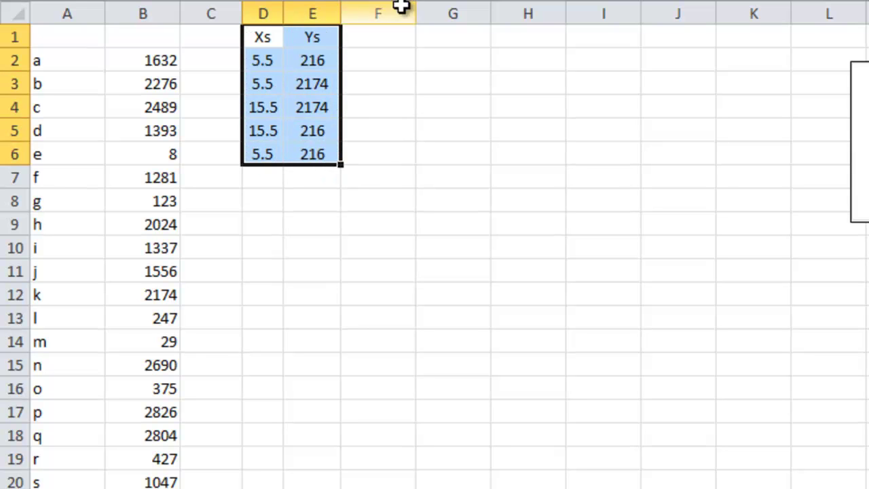
# - Give columns D and E the same width as column D
pyautogui.moveTo(276, 11); pyautogui.dragTo(312, 10)
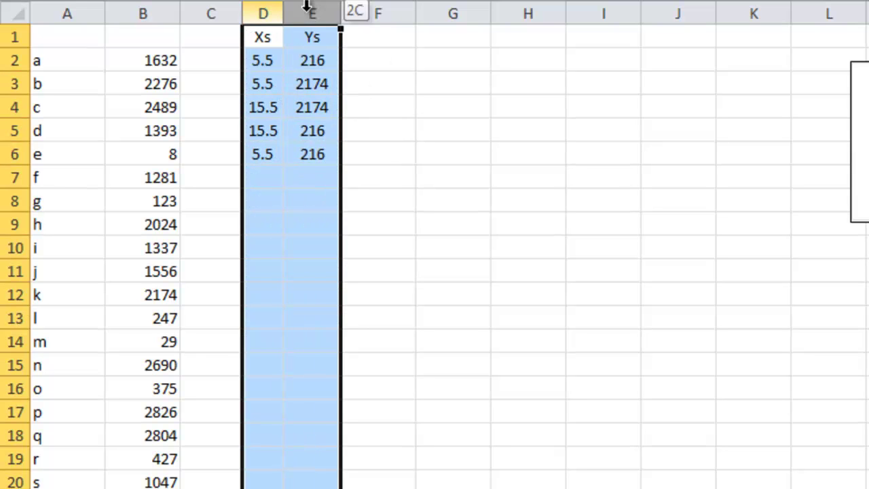
pyautogui.click(282, 12)
pyautogui.click(281, 60)
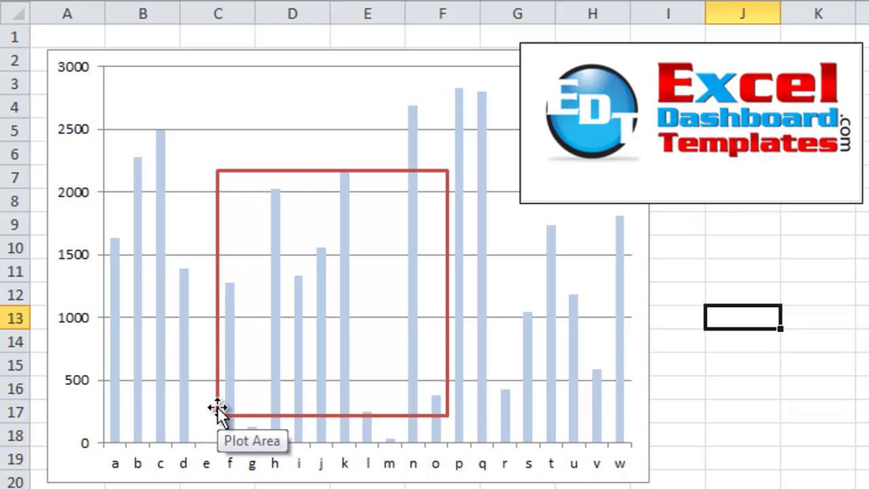
# - Confirm the red box corners sit at x 5.5/15.5 and y 216/2174, matching the Xs/Ys cells
pyautogui.moveTo(231, 409)
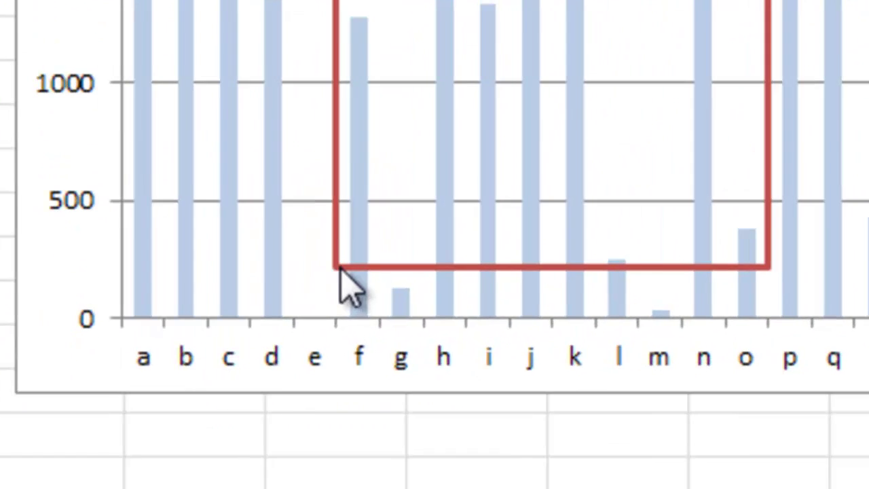
pyautogui.moveTo(218, 415)
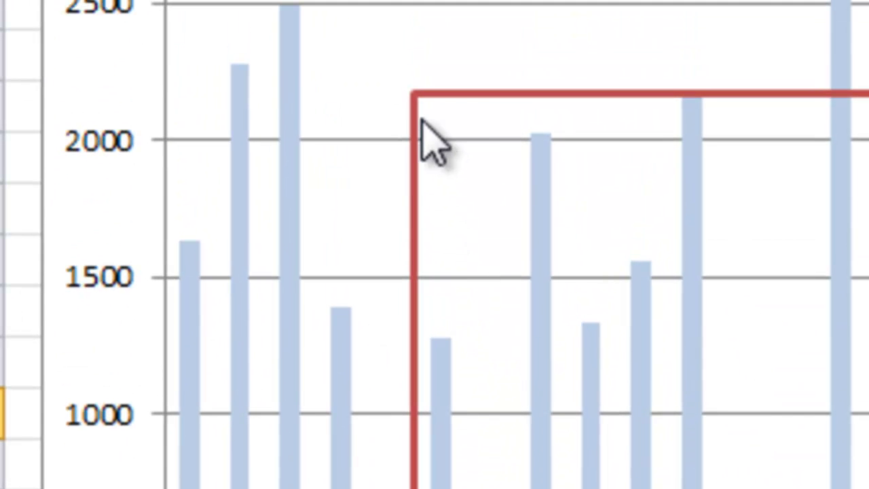
pyautogui.moveTo(415, 97)
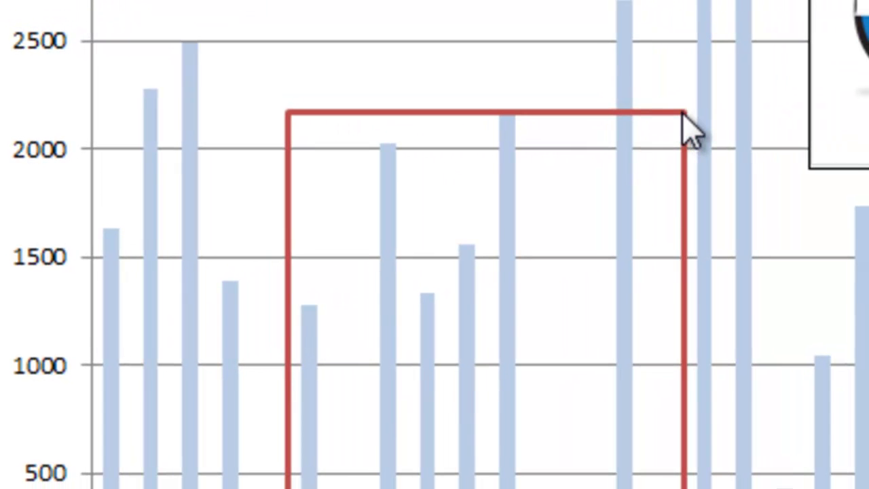
pyautogui.moveTo(684, 115)
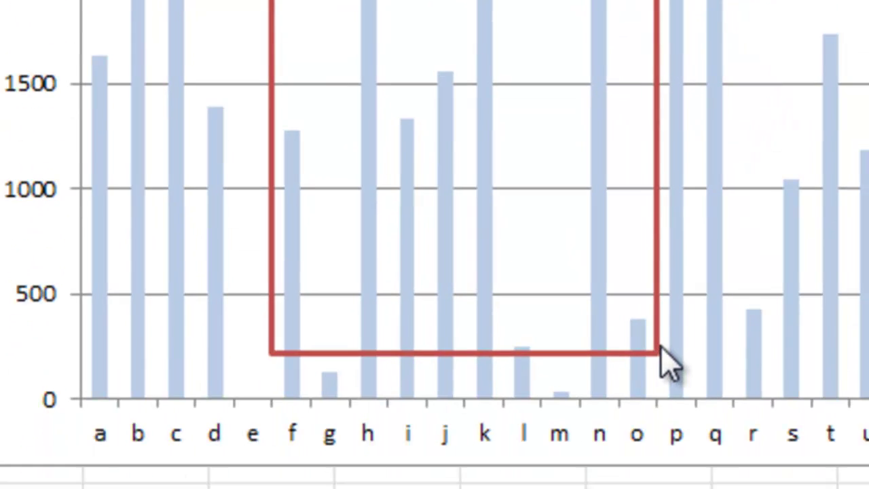
pyautogui.moveTo(648, 255)
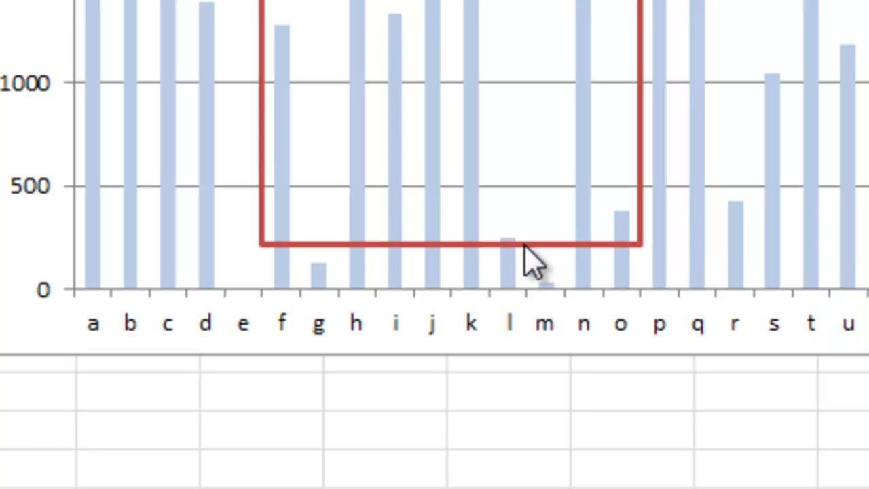
pyautogui.moveTo(265, 250)
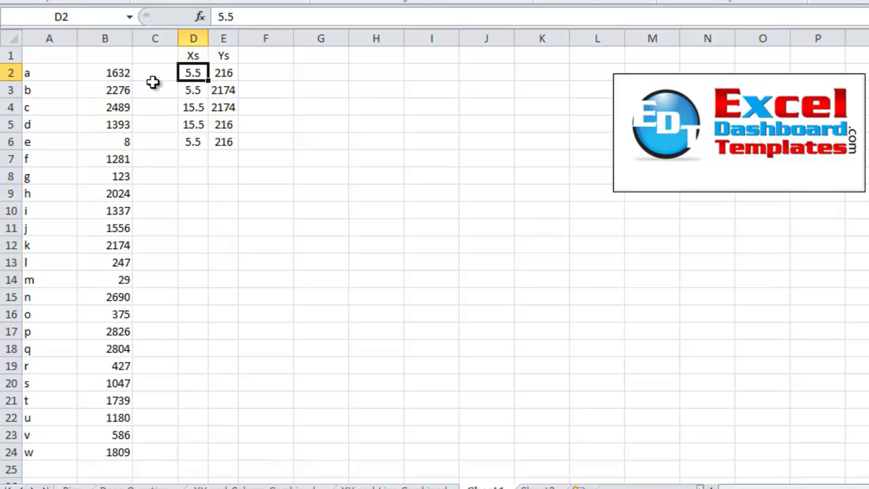
# - Insert a 2-D clustered column chart from A2:B24, plotting letters a–w with their values
pyautogui.click(49, 72)
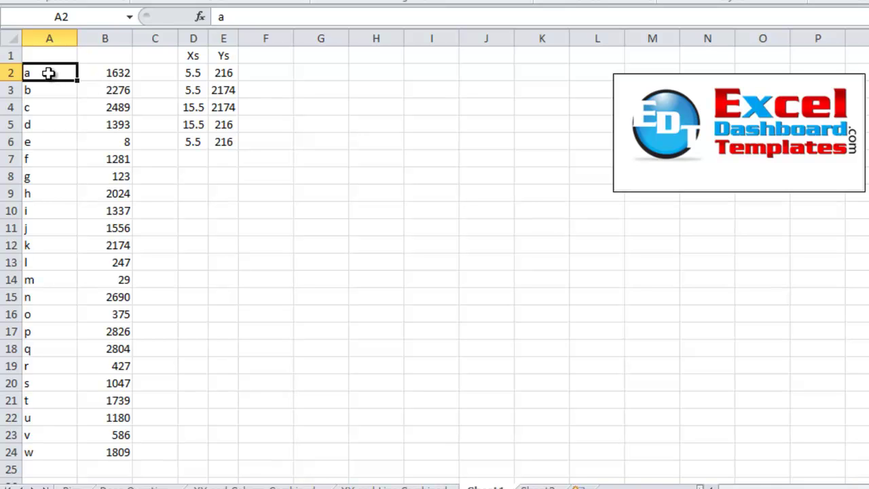
pyautogui.moveTo(49, 72); pyautogui.dragTo(109, 453)
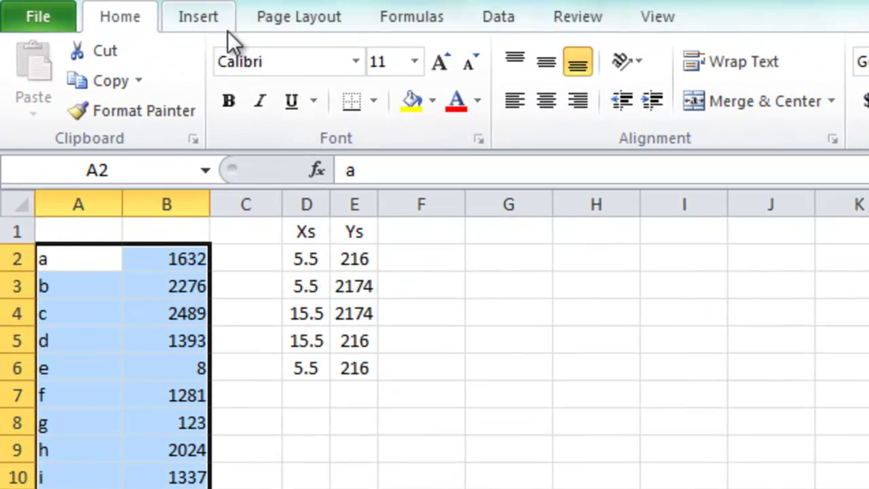
pyautogui.click(218, 26)
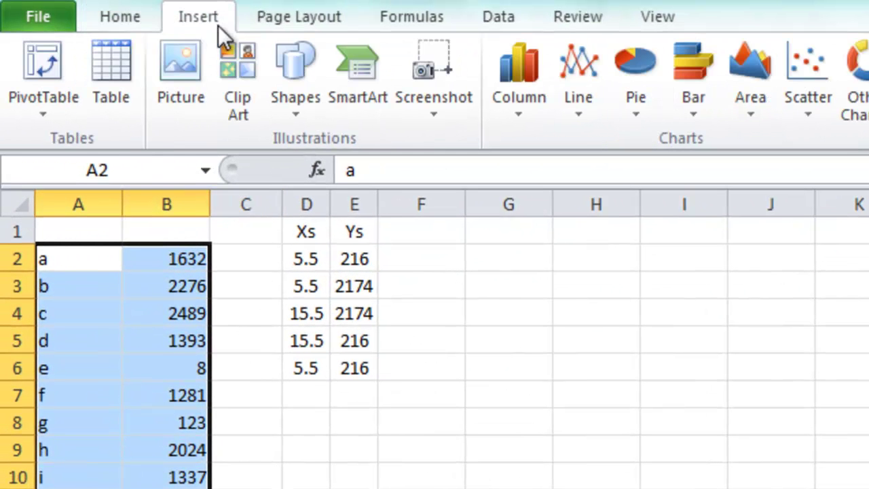
pyautogui.click(524, 103)
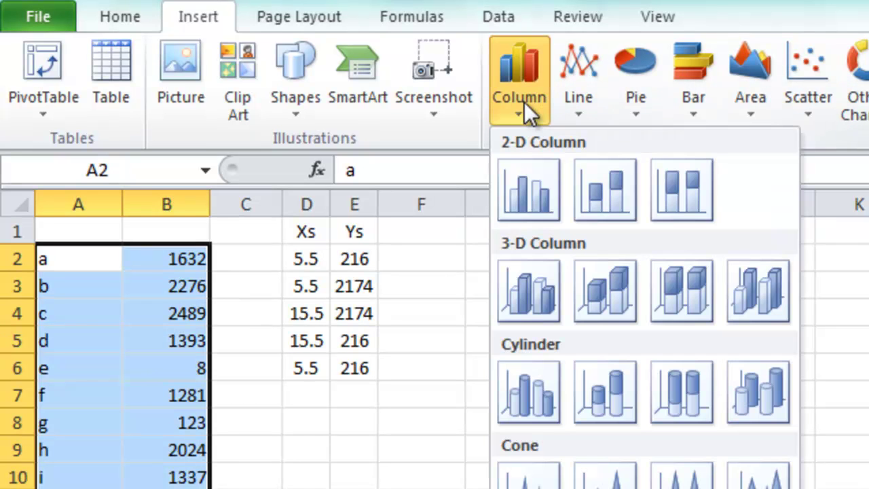
pyautogui.click(526, 202)
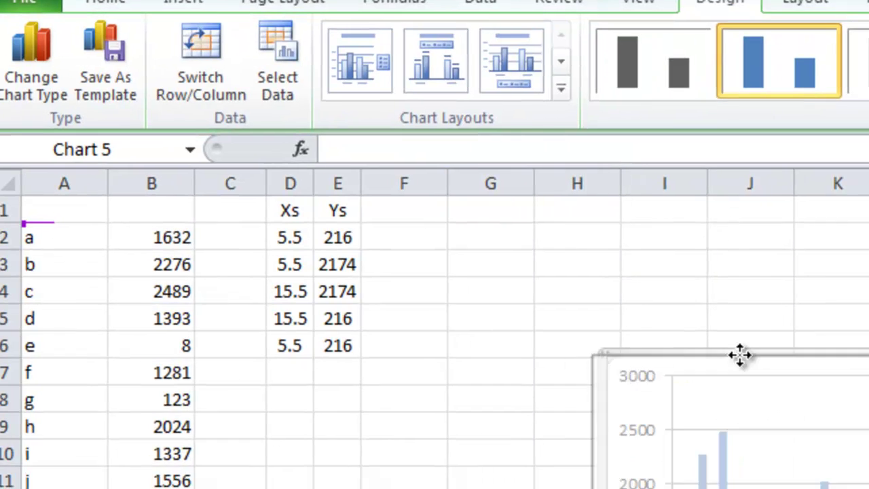
pyautogui.moveTo(739, 354); pyautogui.dragTo(530, 284)
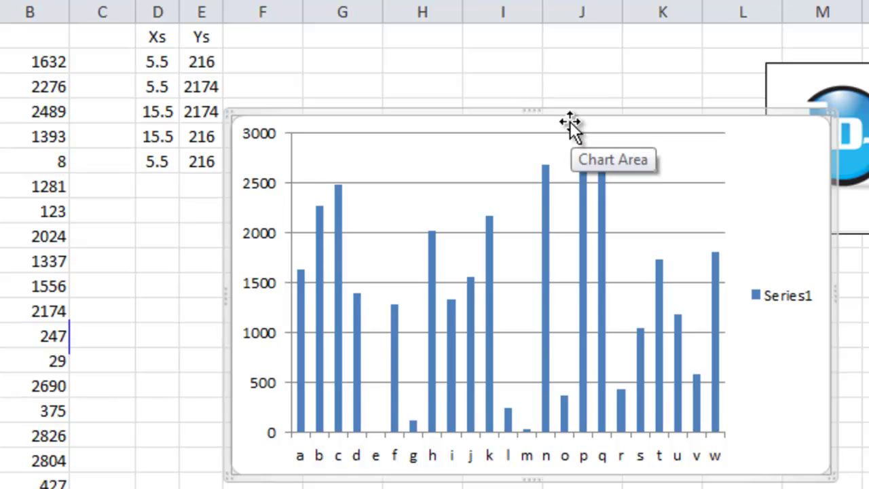
pyautogui.click(737, 87)
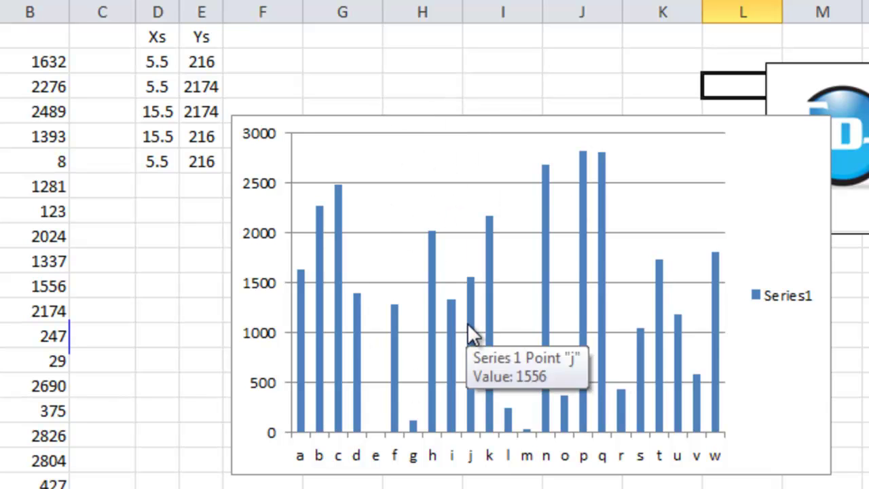
pyautogui.click(758, 342)
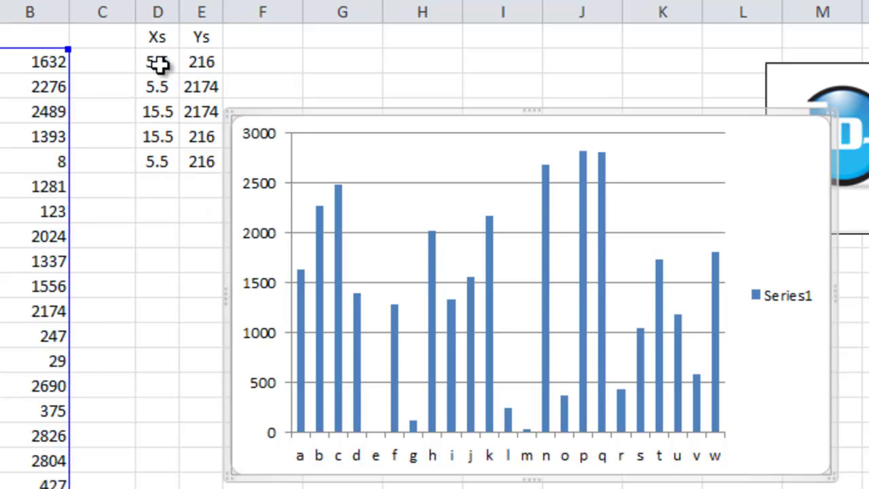
# - Copy the Ys values in E2:E6, select the column chart, and show the paste options
pyautogui.click(207, 68)
pyautogui.moveTo(152, 59); pyautogui.dragTo(204, 163)
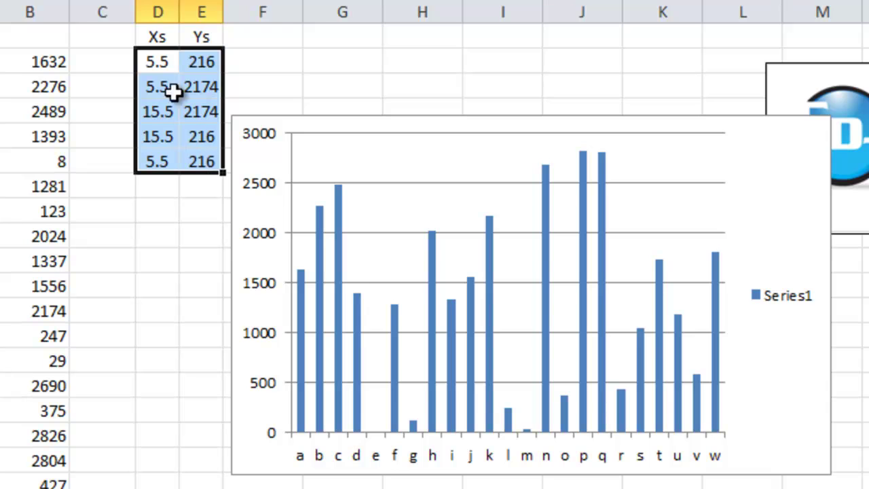
pyautogui.click(204, 157)
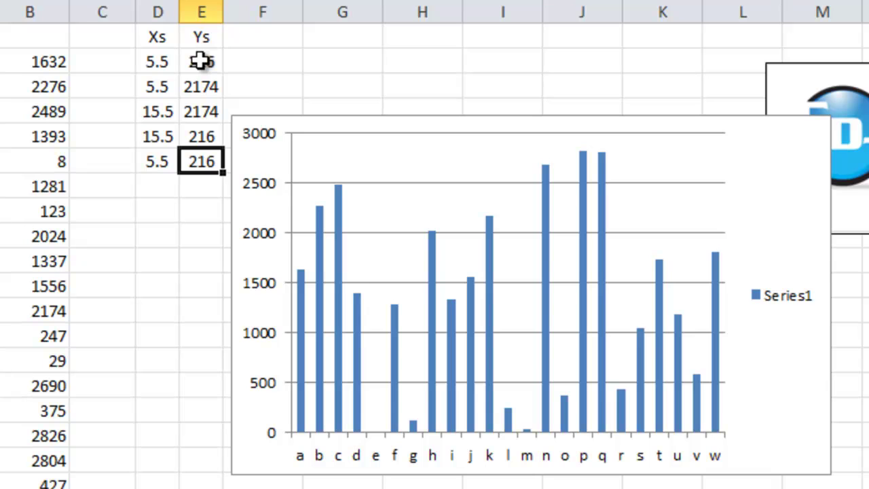
pyautogui.moveTo(200, 61); pyautogui.dragTo(216, 155)
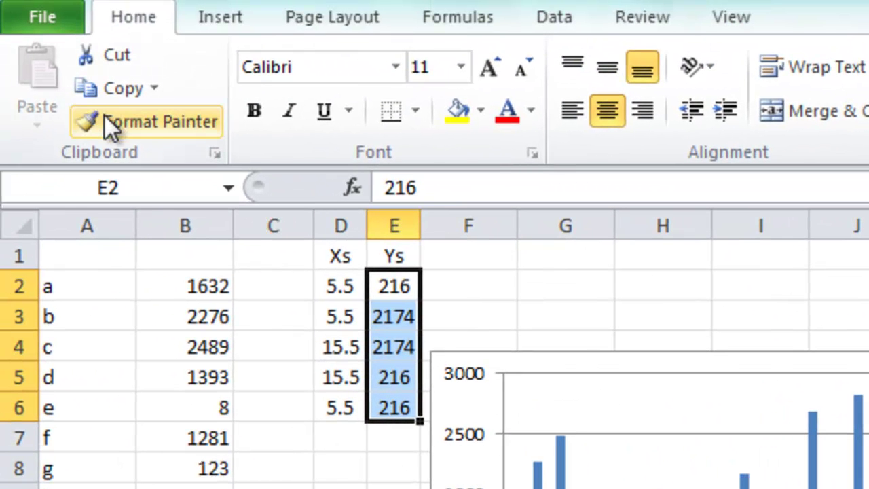
pyautogui.click(111, 98)
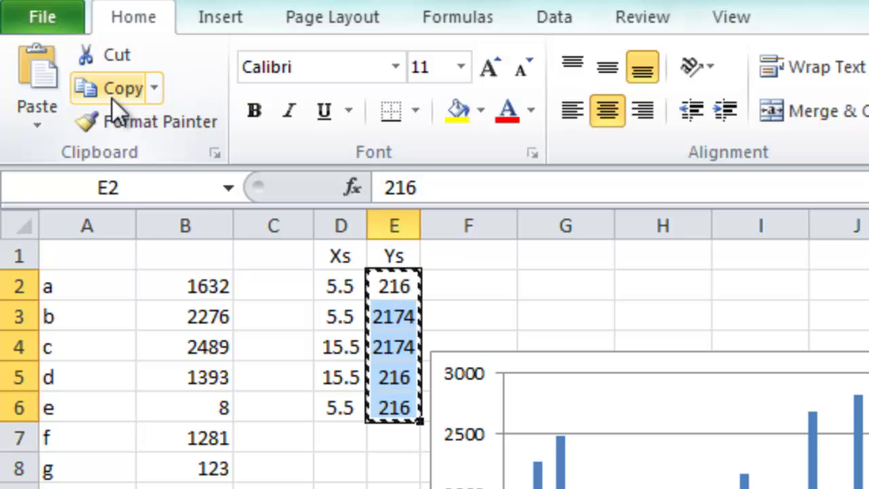
pyautogui.click(445, 392)
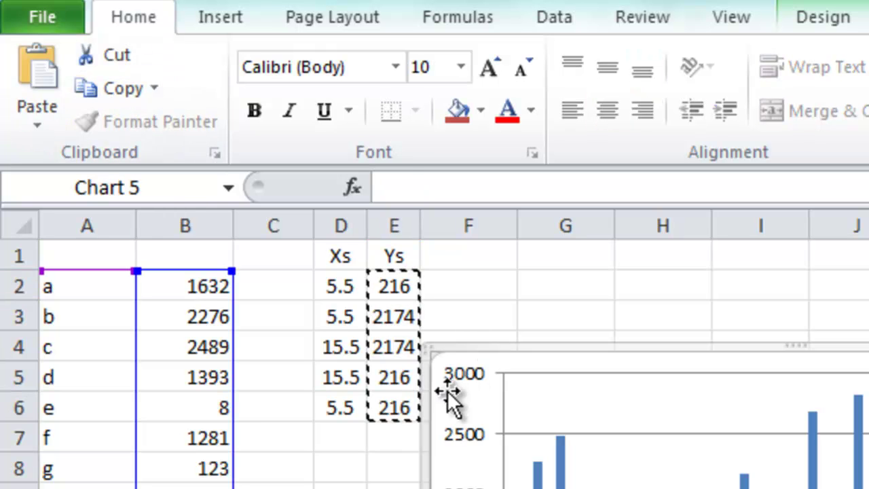
pyautogui.click(40, 125)
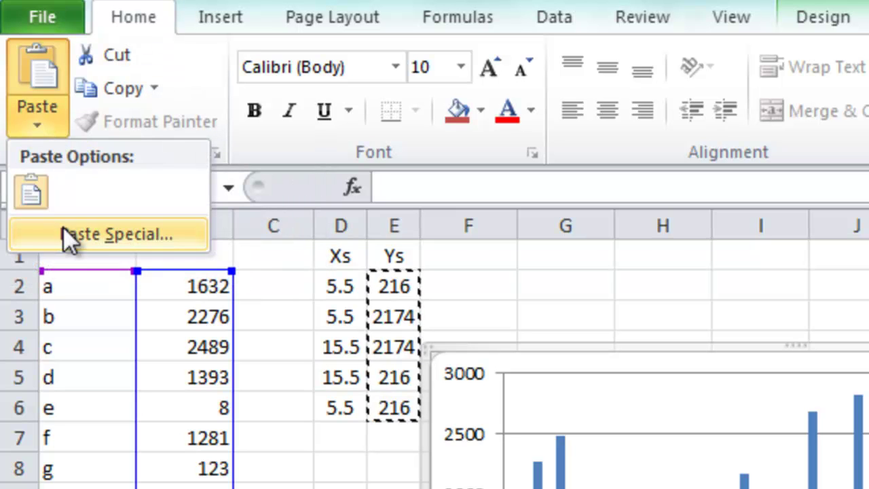
# - Paste the Ys values into the chart as a new series, Series2, and select it
pyautogui.click(174, 234)
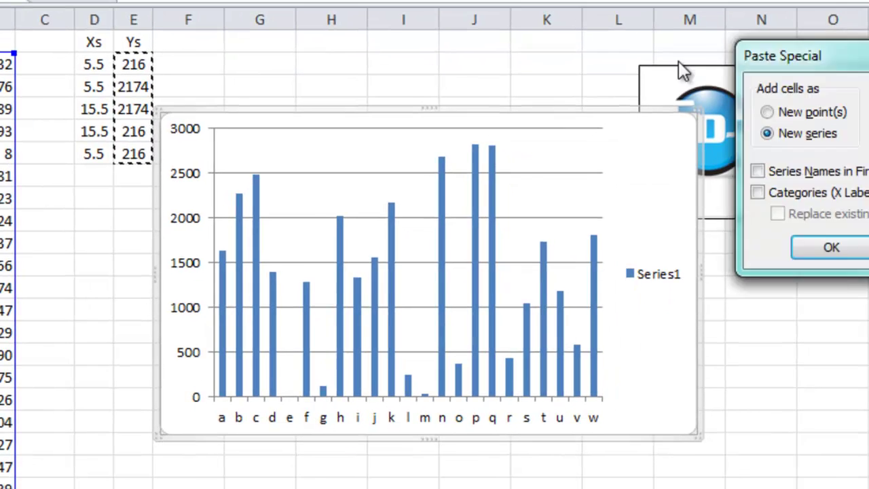
pyautogui.moveTo(767, 62); pyautogui.dragTo(68, 153)
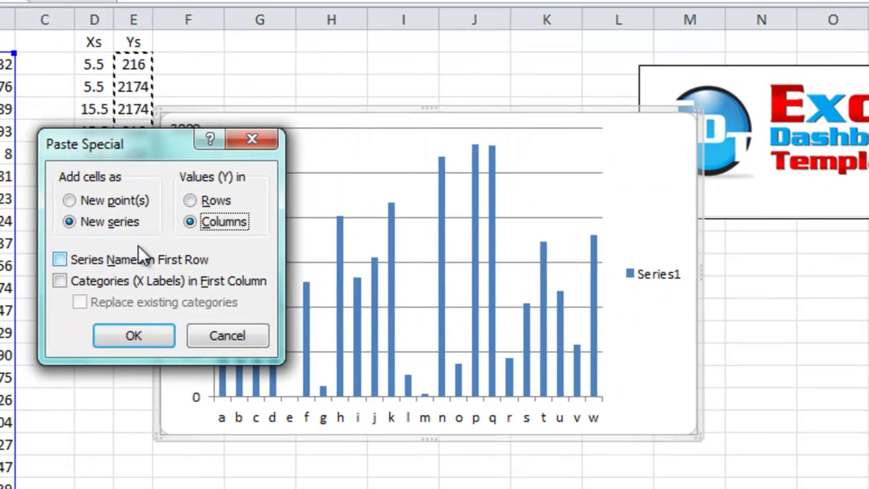
pyautogui.click(141, 330)
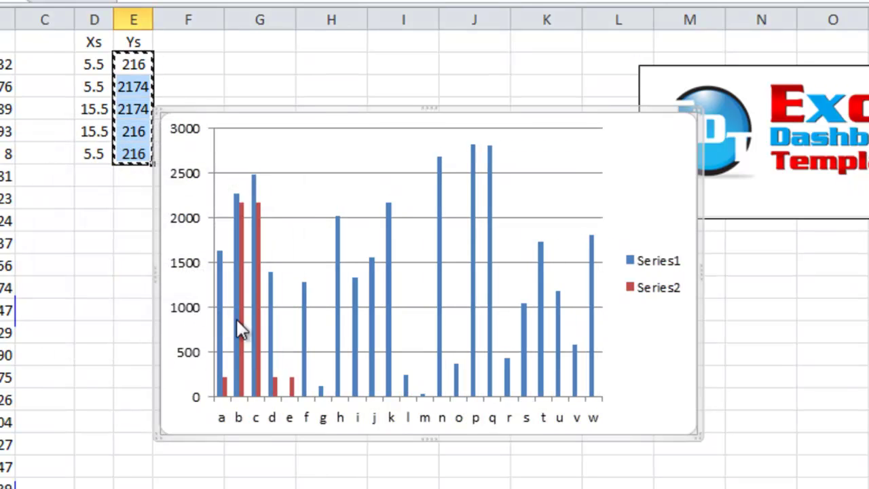
pyautogui.click(244, 300)
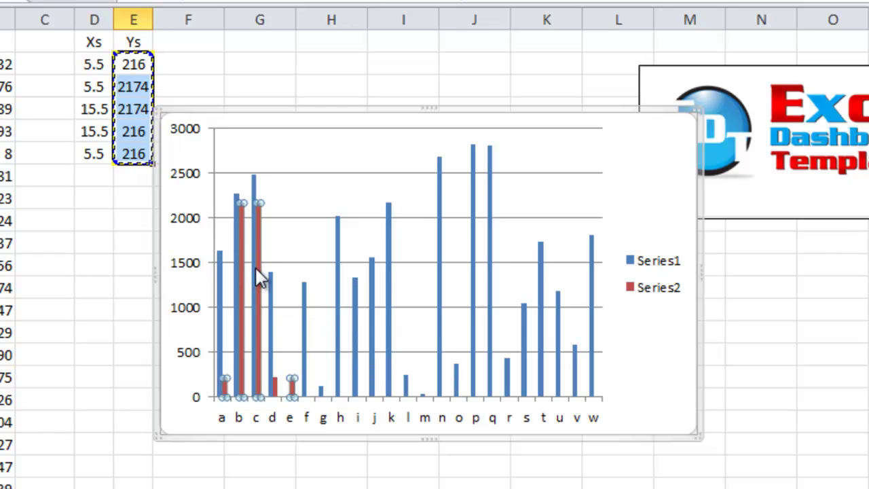
pyautogui.moveTo(256, 269)
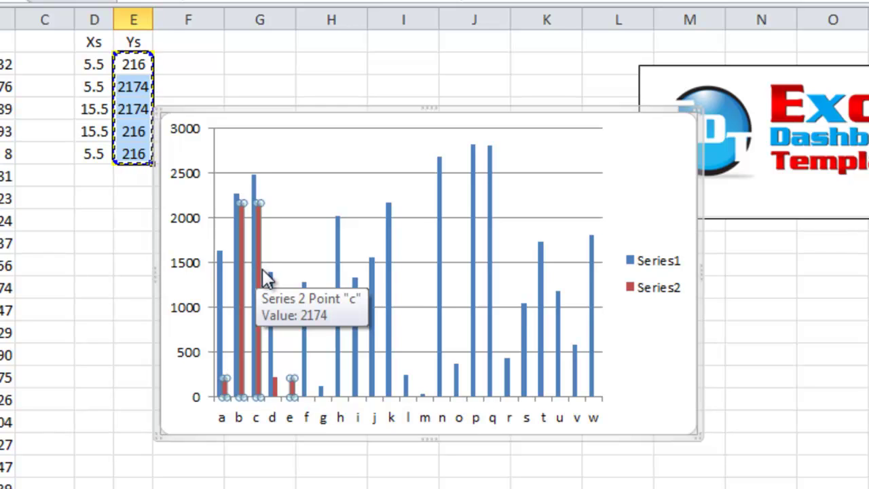
pyautogui.click(628, 330)
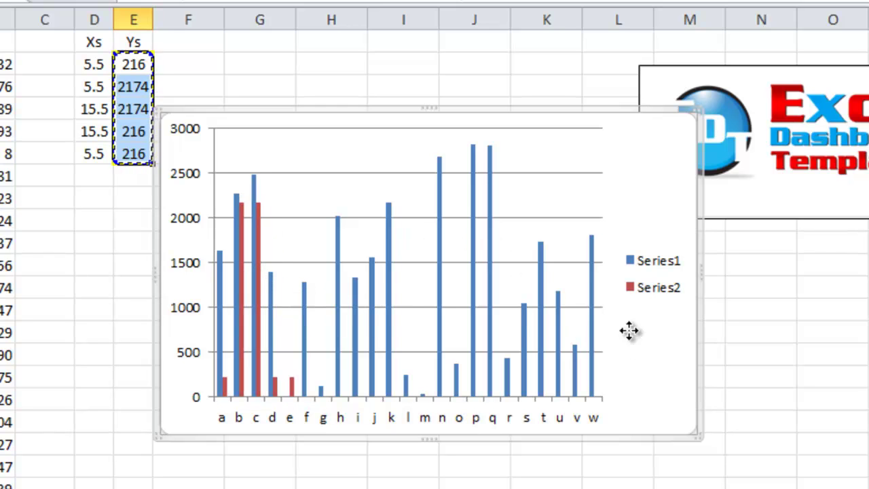
pyautogui.click(242, 242)
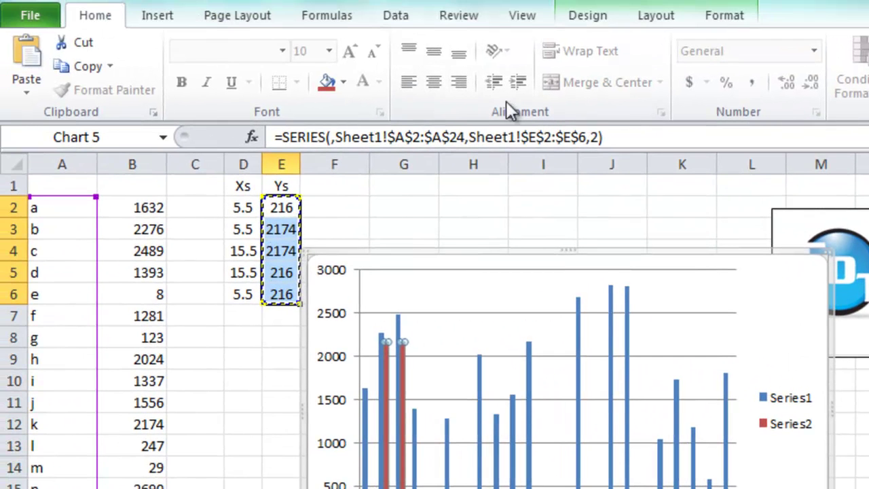
# - Change Series2's chart type to Scatter with Straight Lines
pyautogui.click(166, 15)
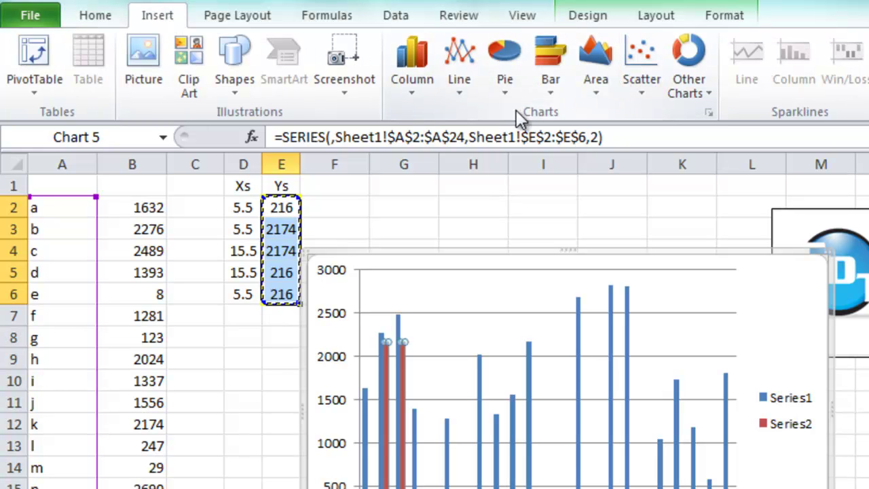
pyautogui.click(636, 91)
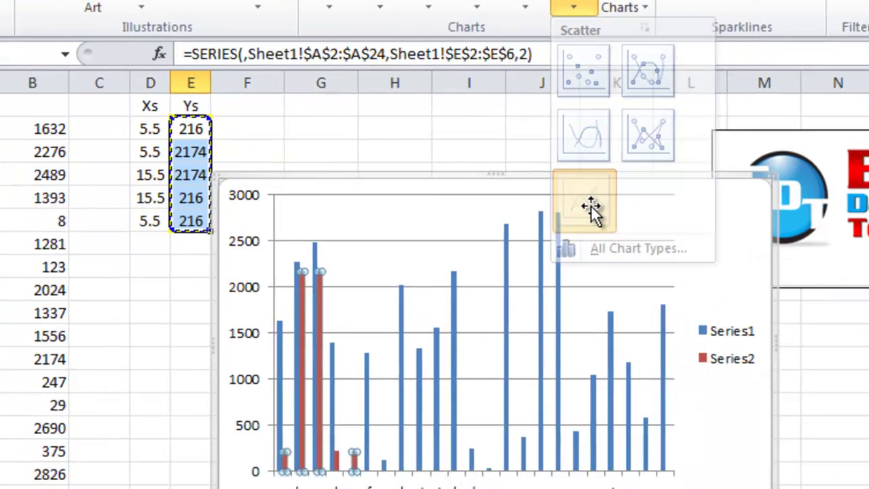
pyautogui.click(653, 275)
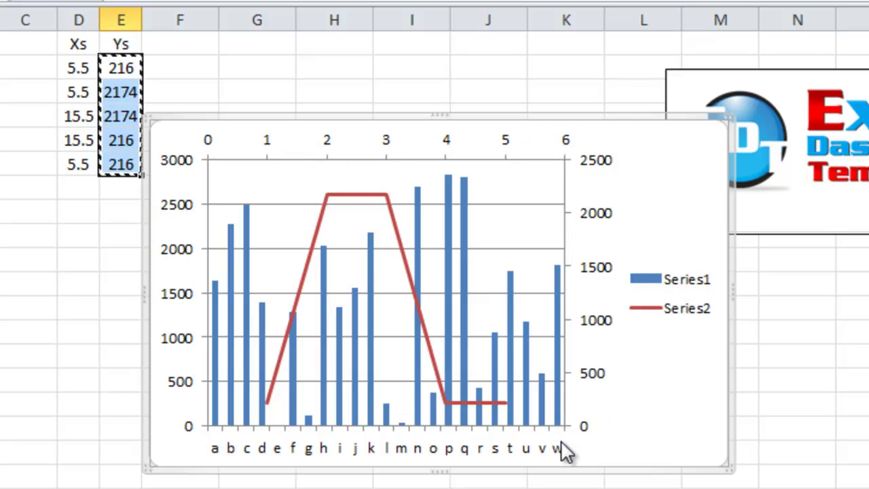
# - Format Series2 to plot on the primary axis, then deselect it
pyautogui.click(343, 197)
pyautogui.rightClick(345, 199)
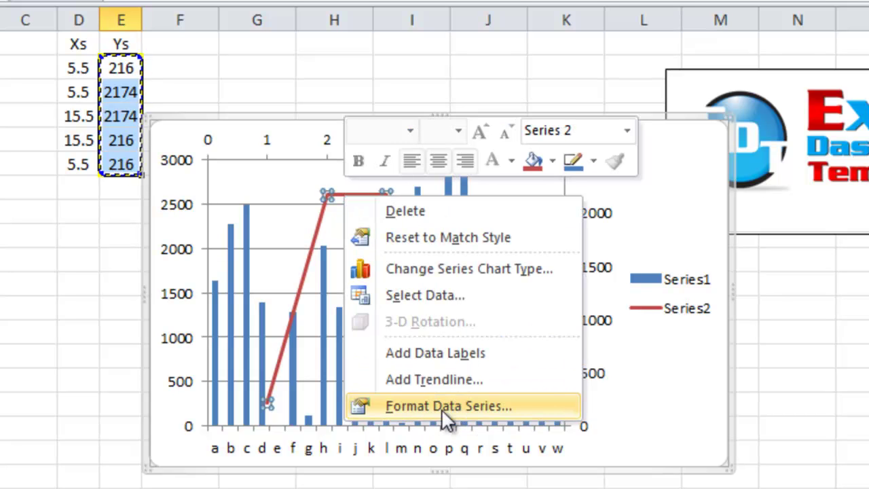
pyautogui.click(479, 410)
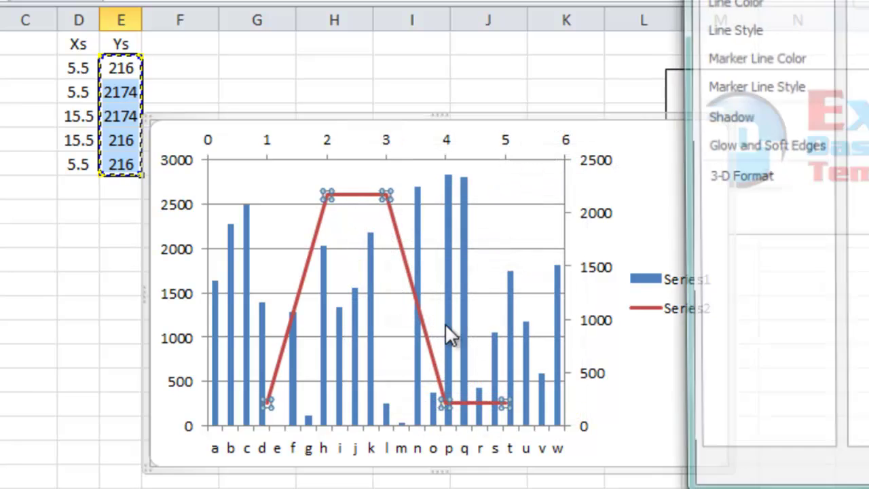
pyautogui.moveTo(801, 0); pyautogui.dragTo(522, 59)
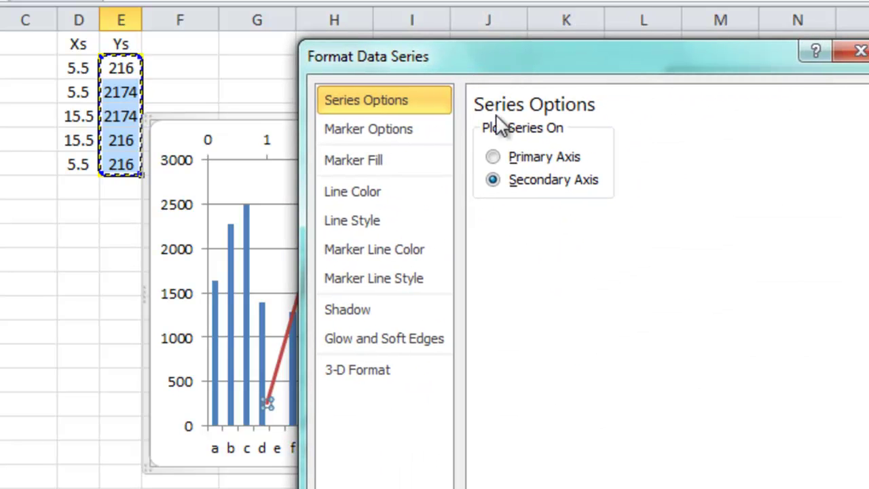
pyautogui.click(516, 158)
pyautogui.press('Escape')
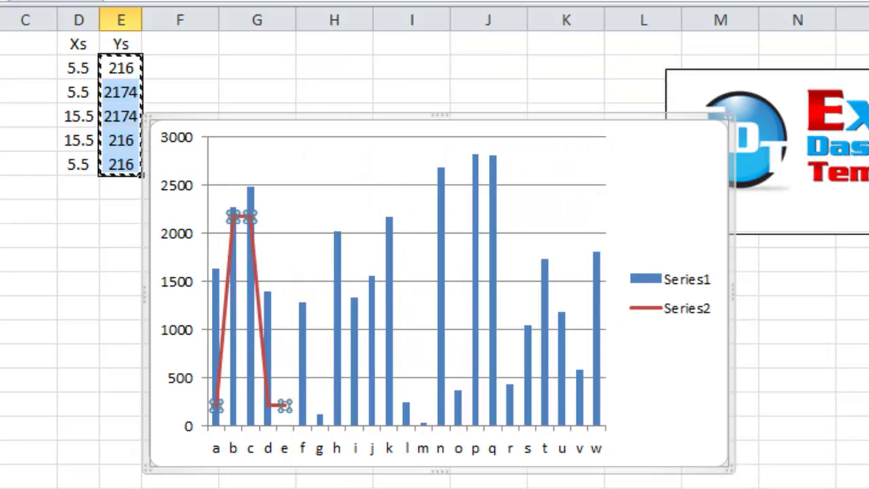
pyautogui.click(688, 355)
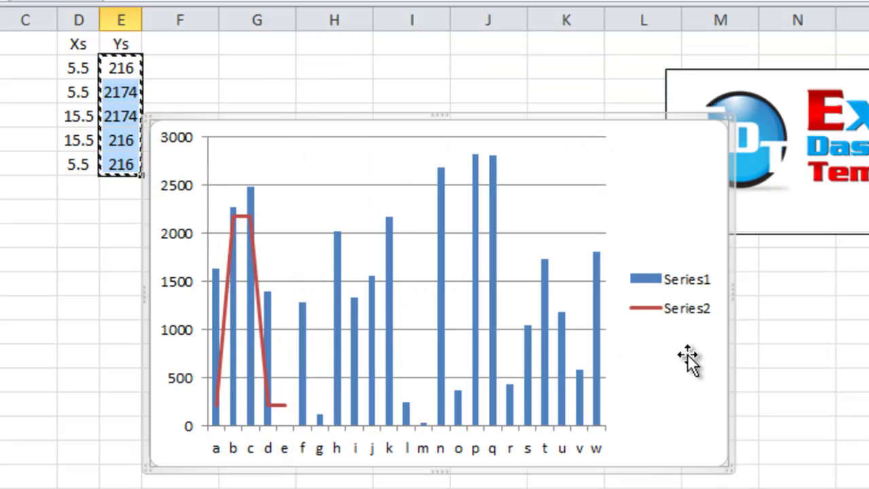
pyautogui.click(224, 341)
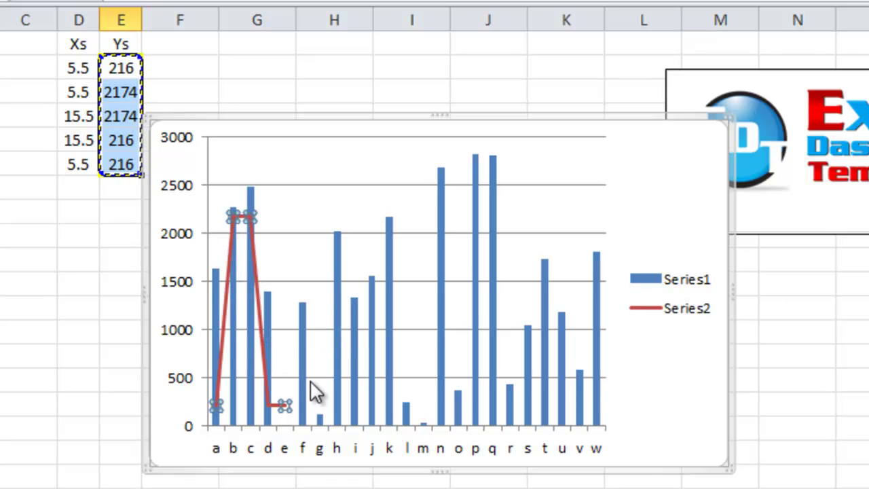
pyautogui.click(685, 196)
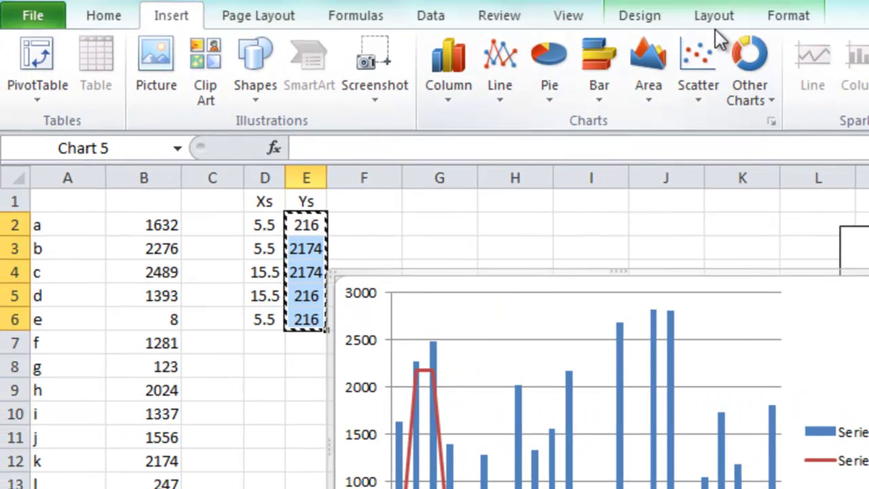
# - Open the chart's Select Data dialog and pick Series2 in the legend entries
pyautogui.click(605, 5)
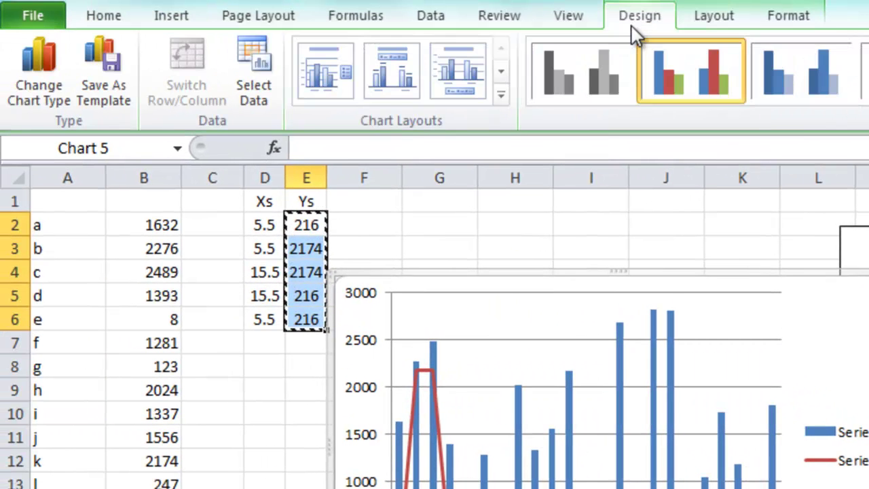
pyautogui.click(257, 92)
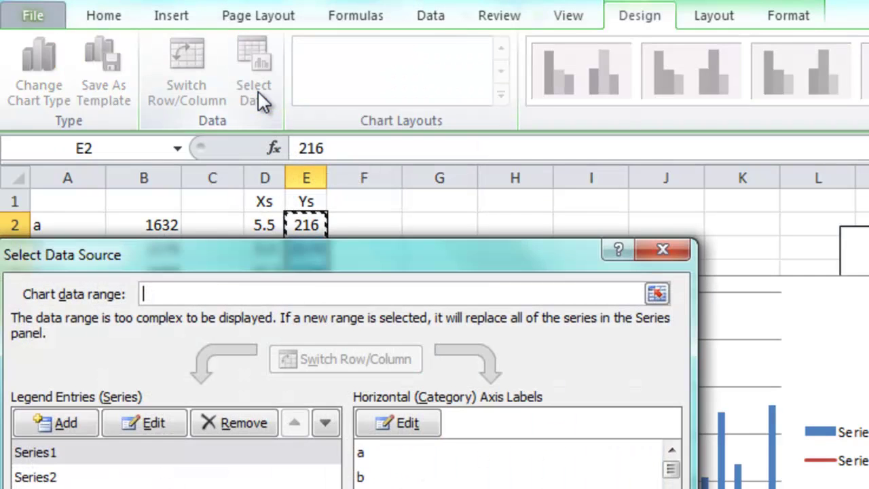
pyautogui.moveTo(359, 251); pyautogui.dragTo(643, 263)
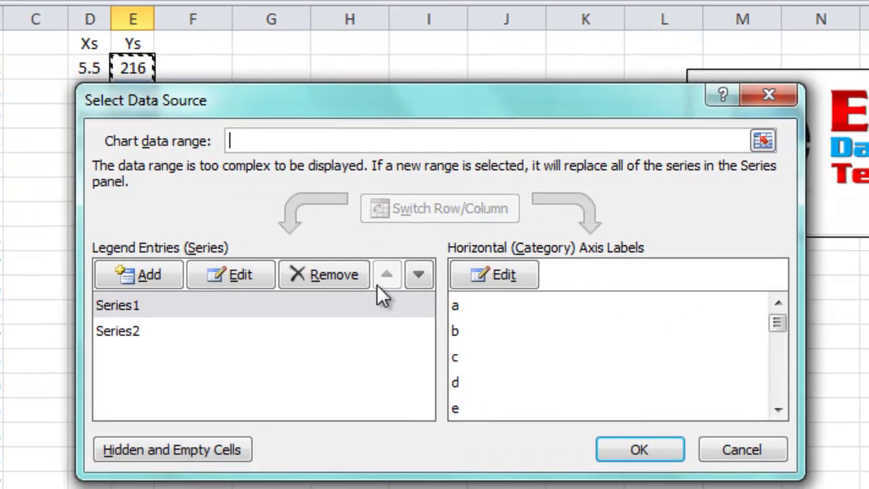
pyautogui.moveTo(380, 120); pyautogui.dragTo(440, 190)
pyautogui.click(330, 377)
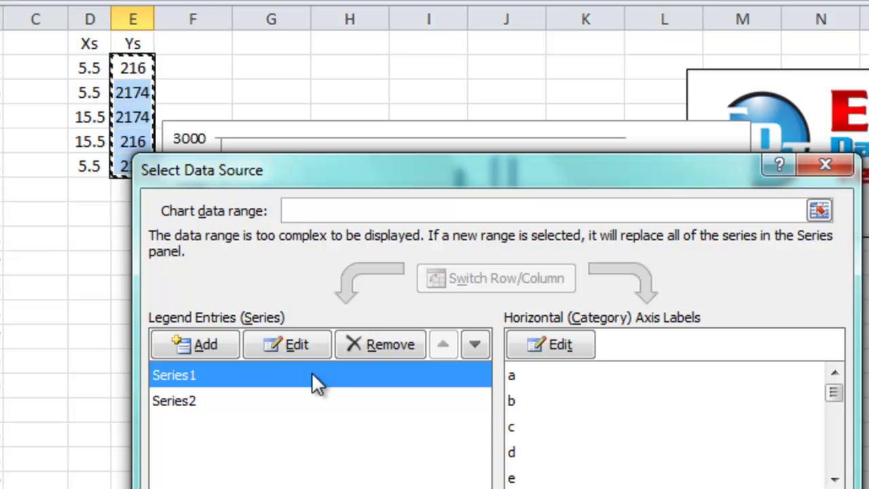
pyautogui.click(252, 406)
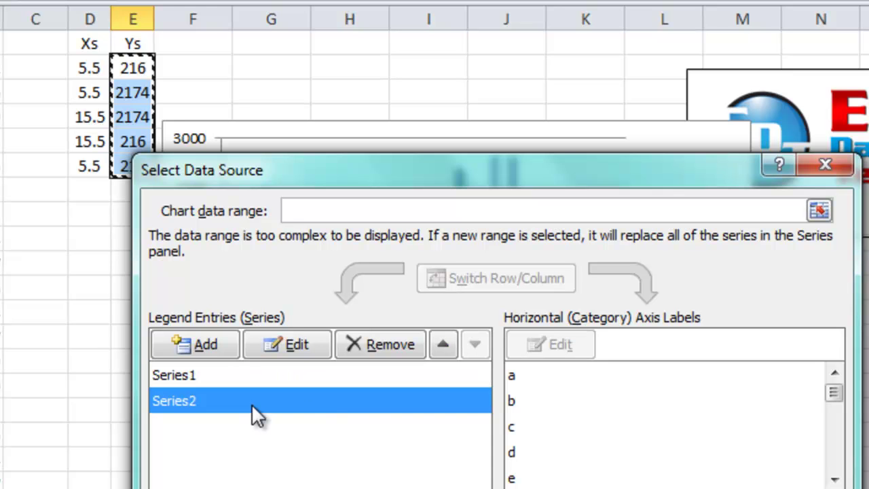
# - Edit Series2 to be named box, with X values D2:D6 and Y values E2:E6
pyautogui.click(296, 346)
pyautogui.moveTo(223, 161); pyautogui.dragTo(574, 176)
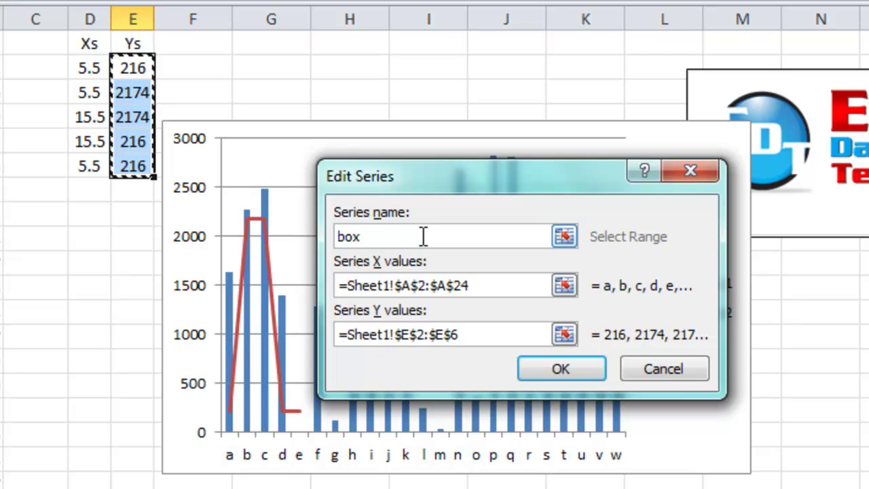
pyautogui.press('Tab')
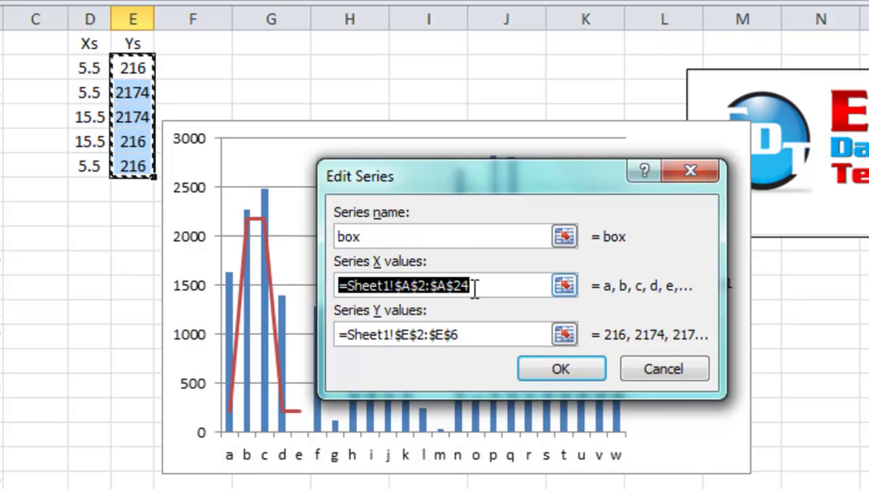
pyautogui.moveTo(93, 67); pyautogui.dragTo(88, 168)
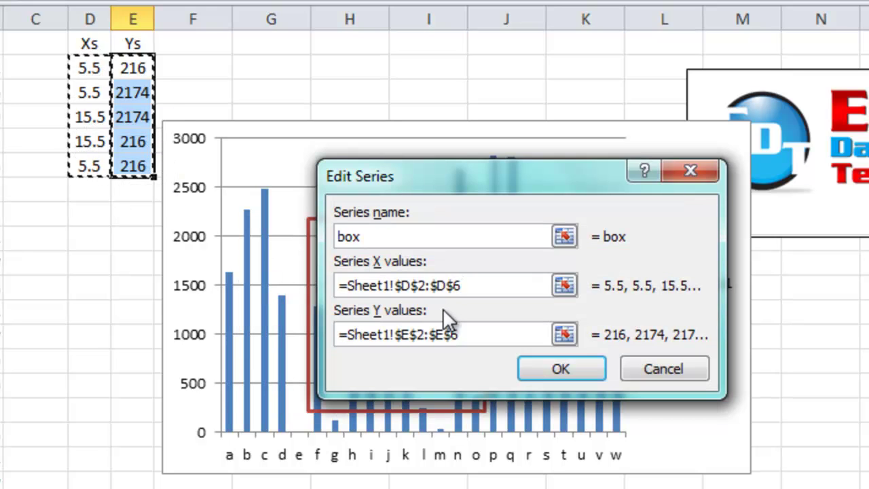
pyautogui.press('Tab')
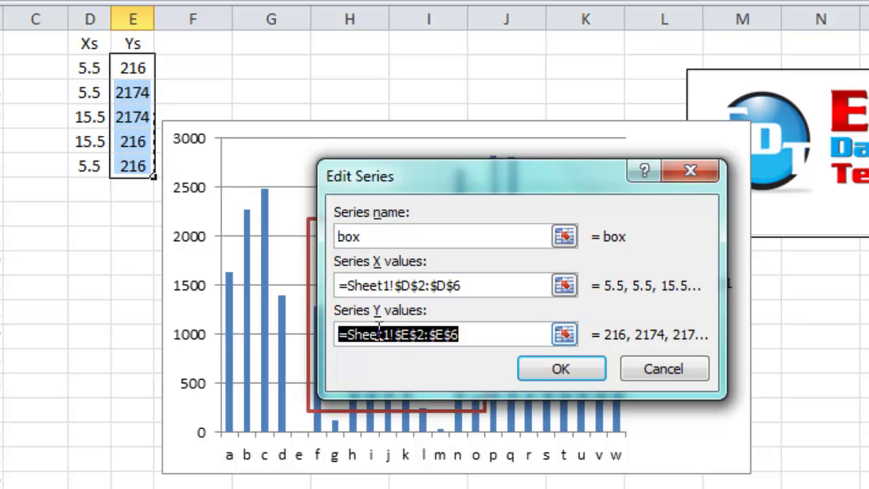
pyautogui.moveTo(131, 67); pyautogui.dragTo(136, 165)
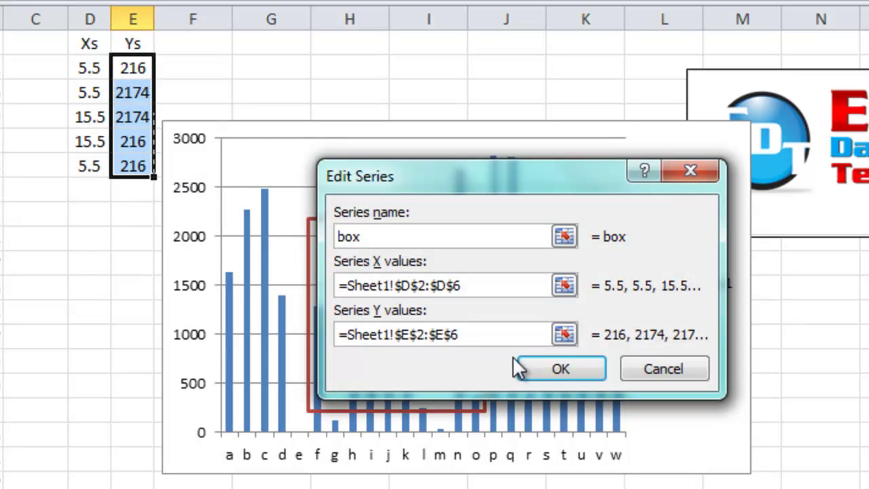
pyautogui.click(587, 370)
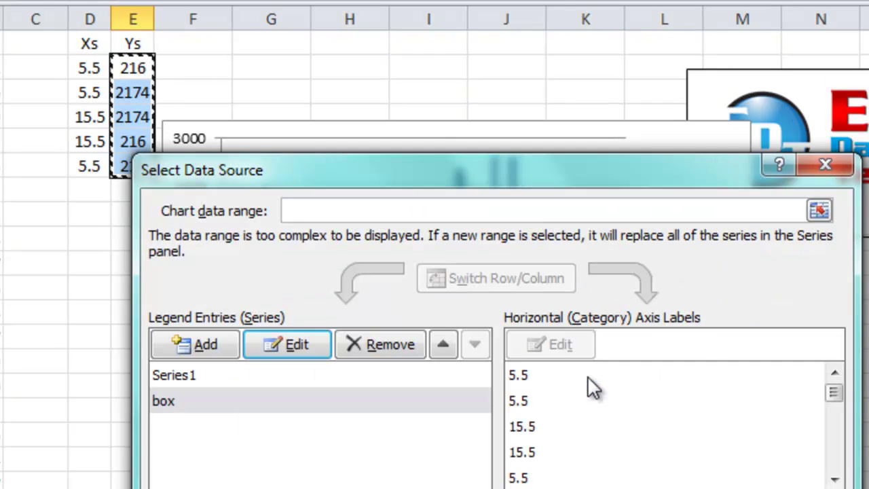
pyautogui.click(593, 484)
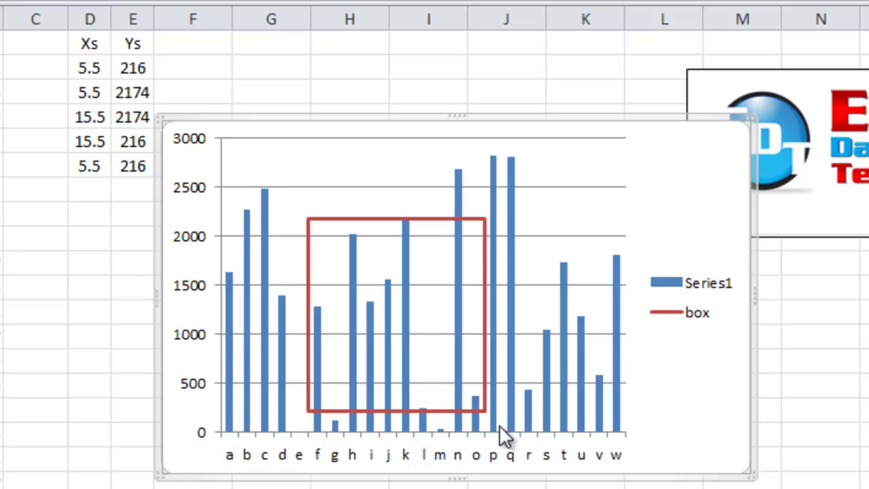
# - Replace the three 5.5 values in the Xs column with 7.5
pyautogui.click(92, 68)
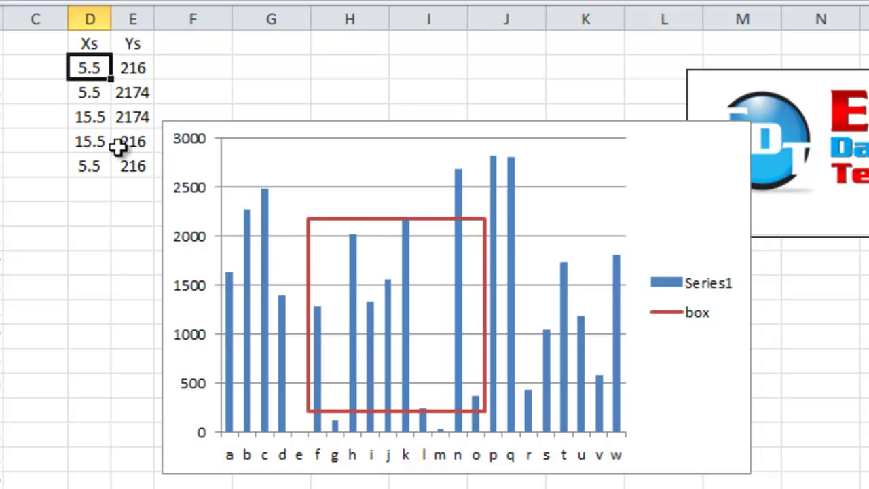
pyautogui.write('7.5')
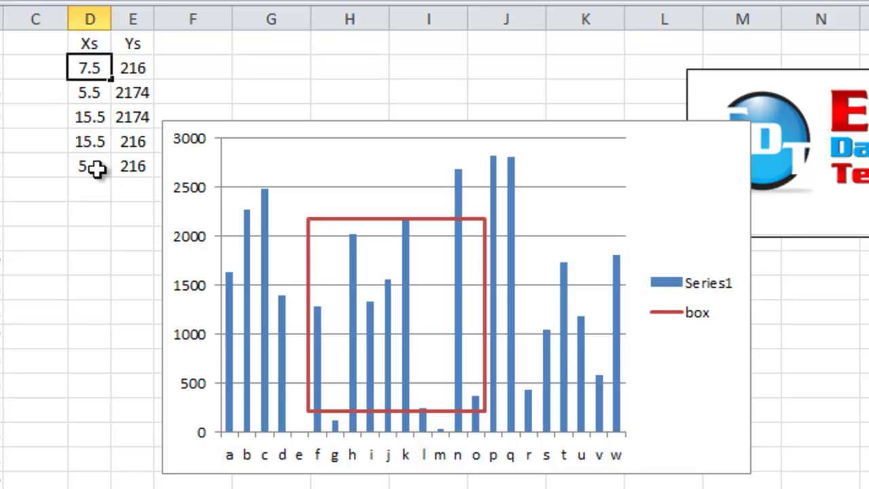
pyautogui.click(96, 170)
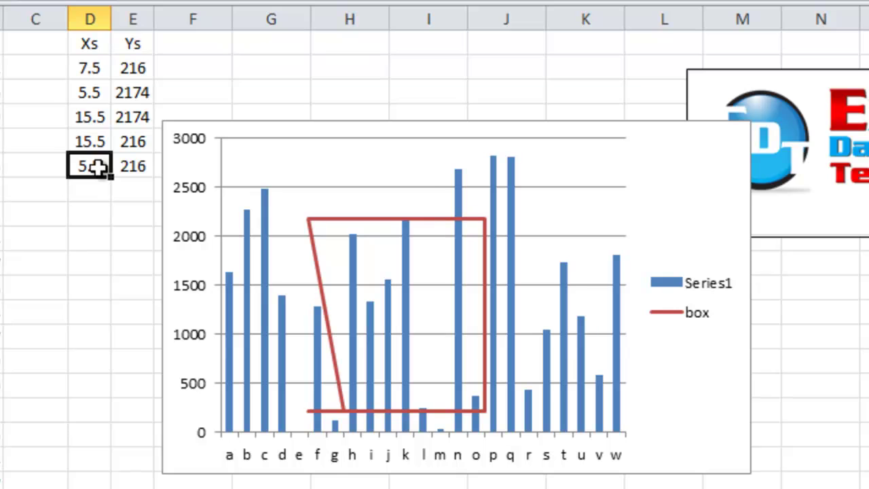
pyautogui.write('7.5')
pyautogui.press('Return')
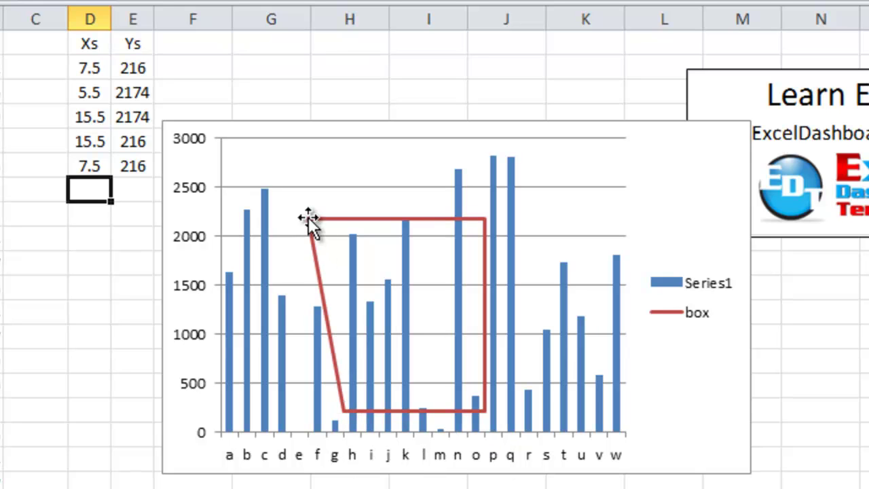
pyautogui.click(102, 92)
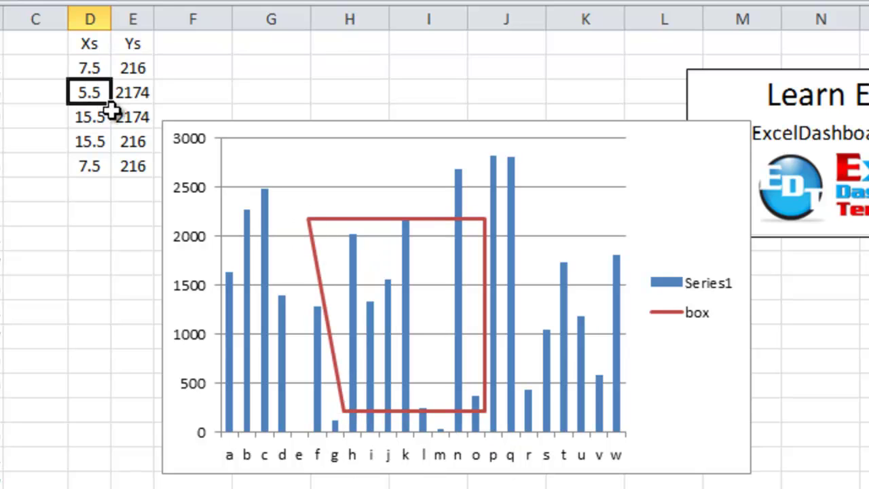
pyautogui.write('7.5')
pyautogui.press('Return')
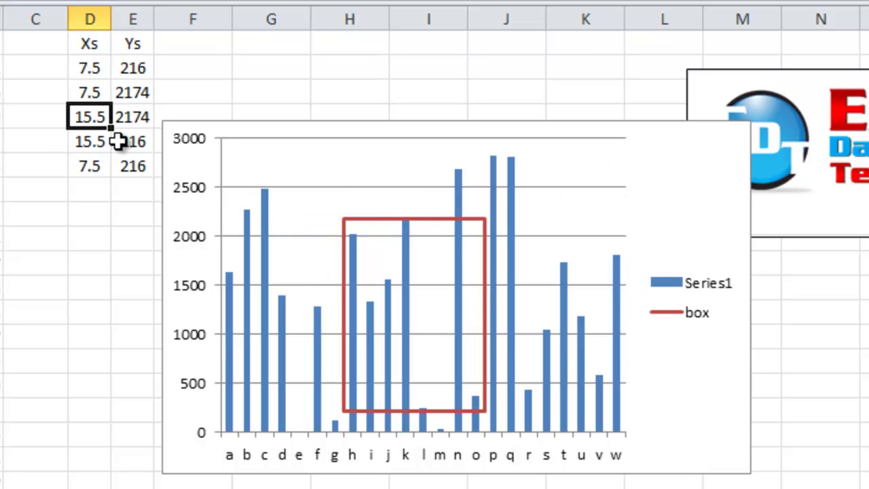
# - Select each of the three Ys cells holding 216
pyautogui.click(131, 71)
pyautogui.click(130, 141)
pyautogui.click(124, 165)
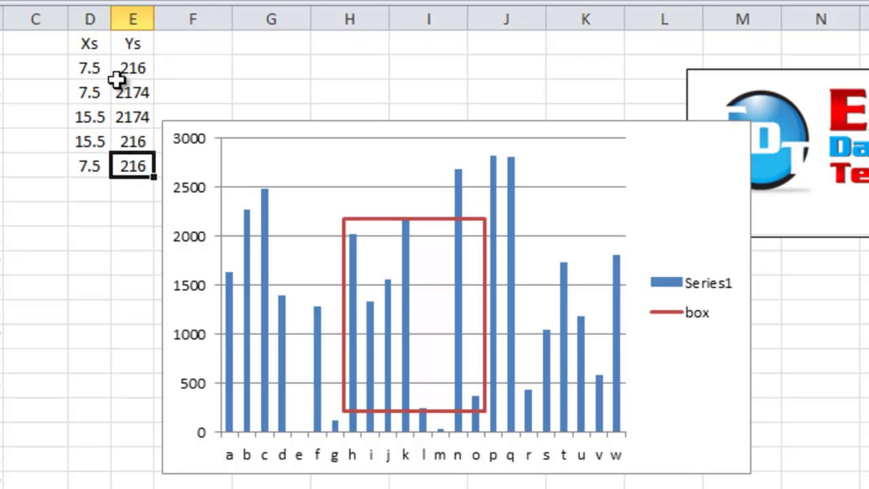